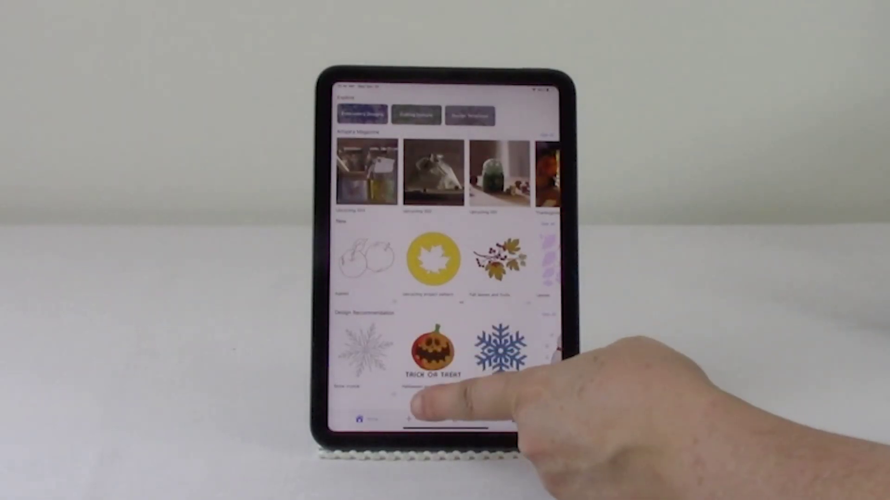
# Start a new embroidery project and choose a hoop size to get a blank canvas.
pyautogui.click(410, 419)
pyautogui.click(425, 136)
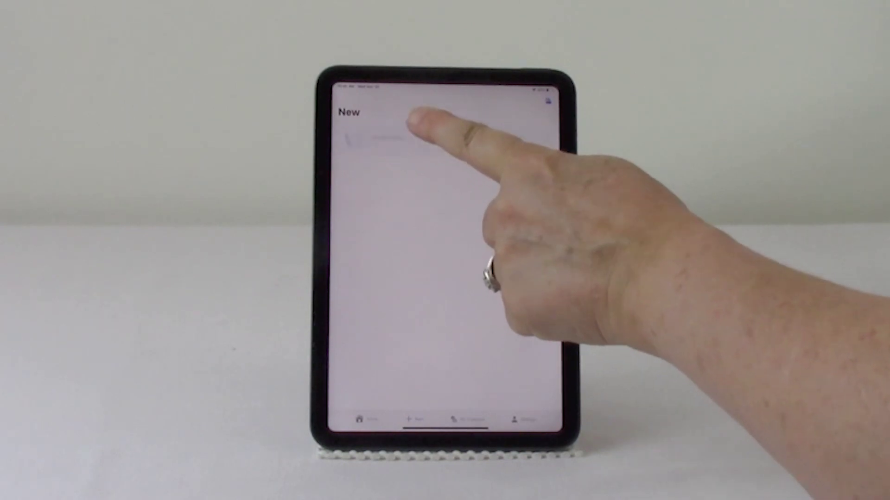
pyautogui.click(389, 130)
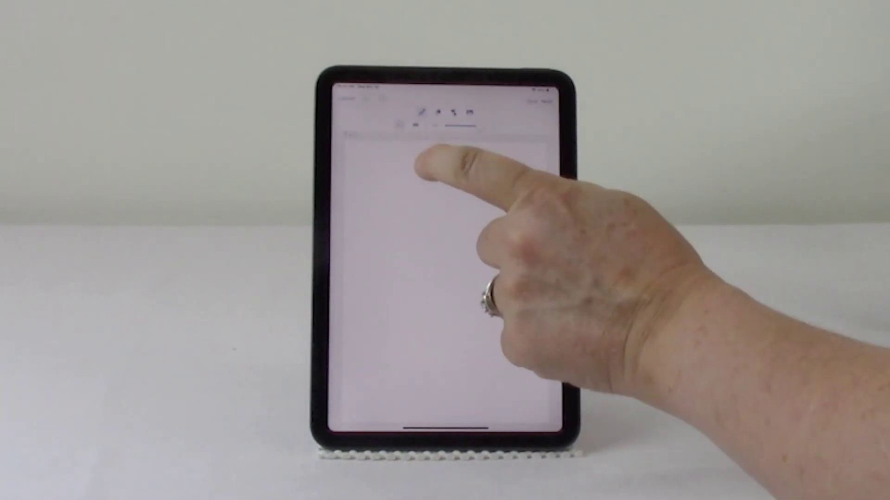
# Add the house template from the sample drawings and drag it into the canvas's lower half.
pyautogui.click(457, 113)
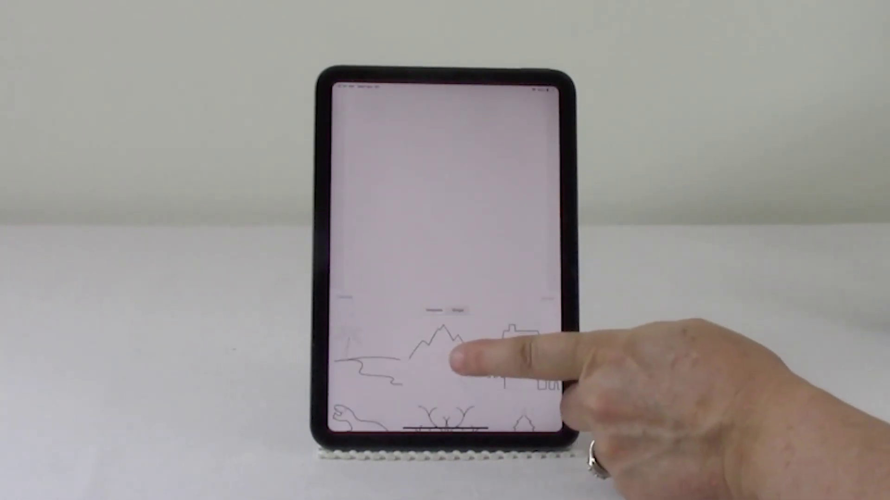
pyautogui.moveTo(532, 407)
pyautogui.mouseDown()
pyautogui.moveTo(541, 308)
pyautogui.moveTo(523, 419)
pyautogui.mouseUp()
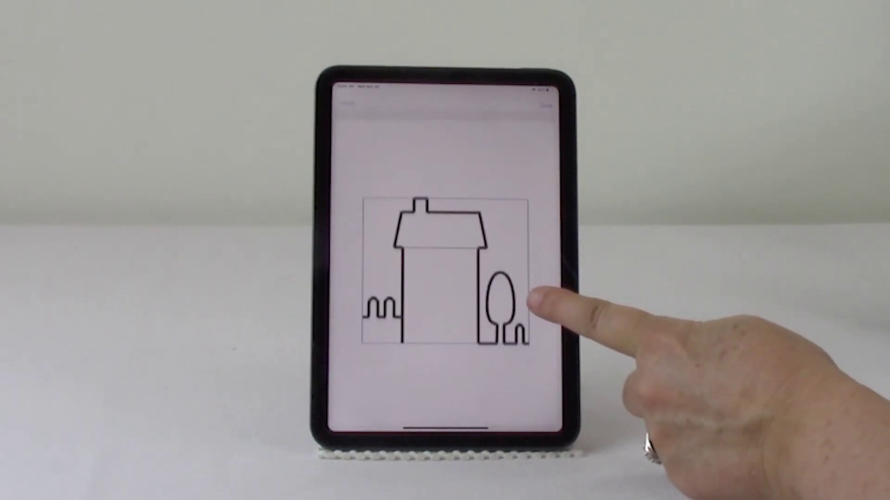
pyautogui.moveTo(437, 294)
pyautogui.mouseDown()
pyautogui.moveTo(466, 209)
pyautogui.moveTo(477, 327)
pyautogui.moveTo(452, 343)
pyautogui.moveTo(397, 354)
pyautogui.moveTo(427, 367)
pyautogui.moveTo(438, 348)
pyautogui.moveTo(417, 368)
pyautogui.mouseUp()
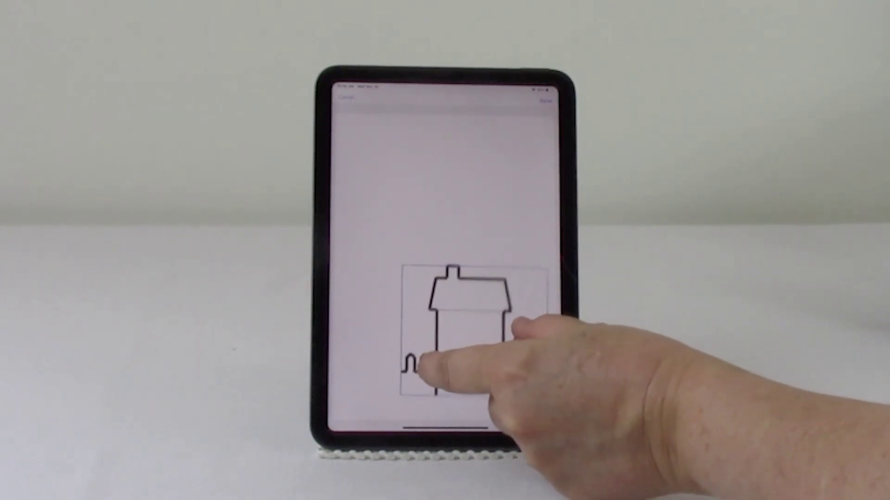
pyautogui.click(546, 101)
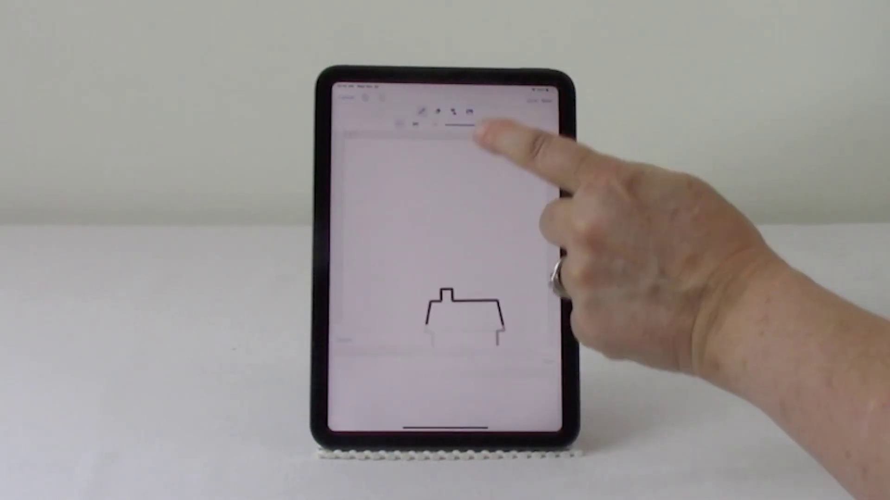
# Add the crescent moon, enlarged and moved up-right into the sky above the house.
pyautogui.click(450, 105)
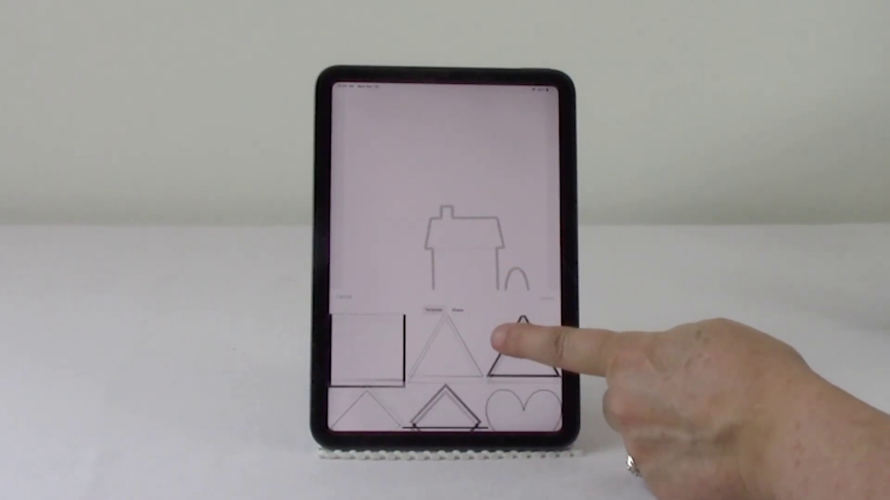
pyautogui.scroll(-3, 495, 339)
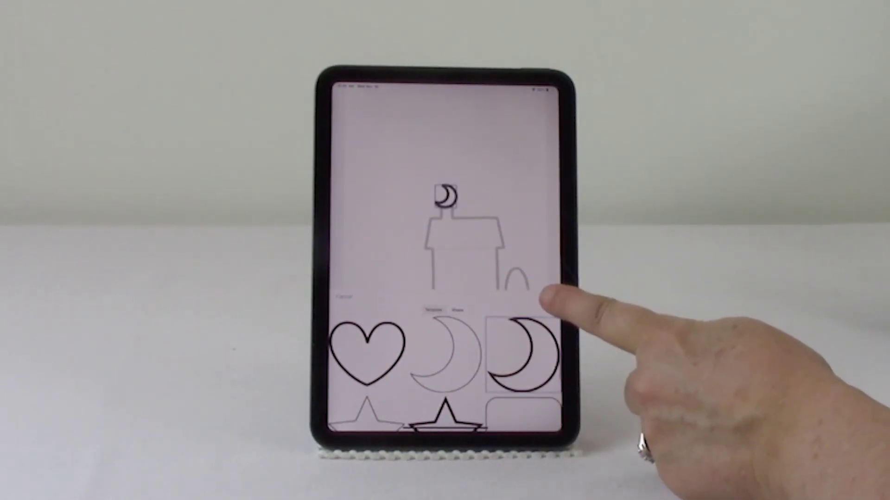
pyautogui.moveTo(439, 263); pyautogui.dragTo(477, 189)
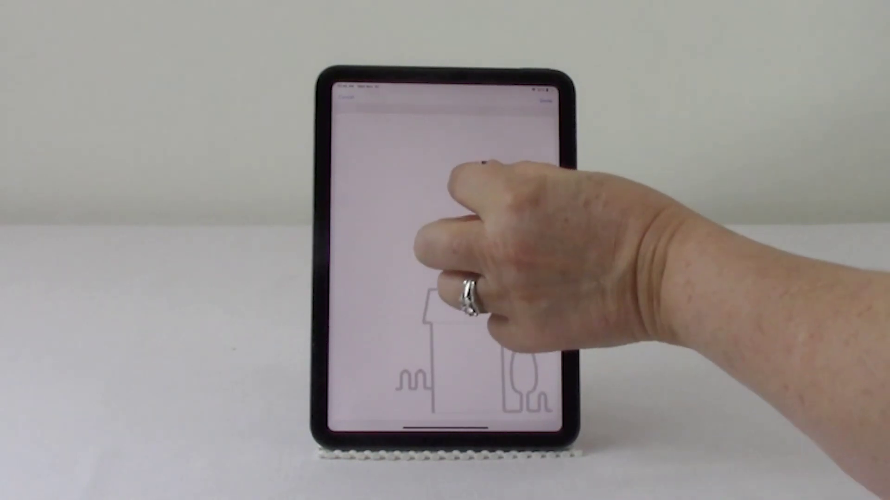
pyautogui.scroll(5, 494, 181)
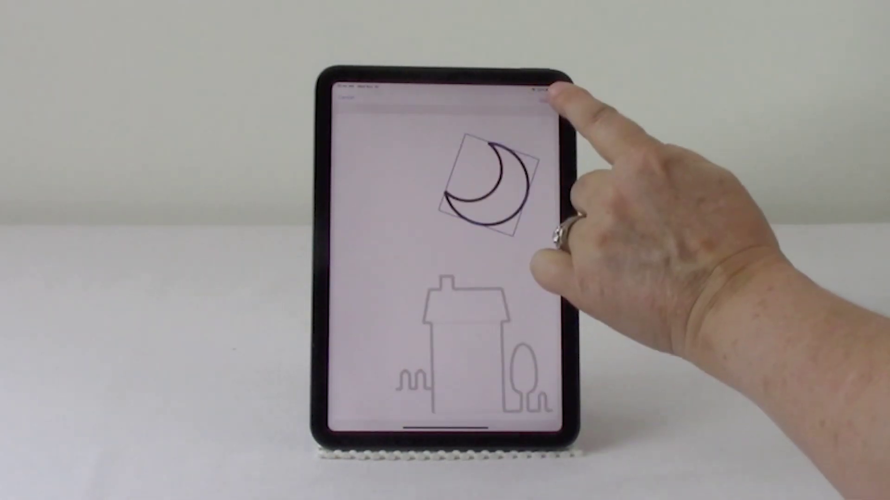
pyautogui.click(546, 101)
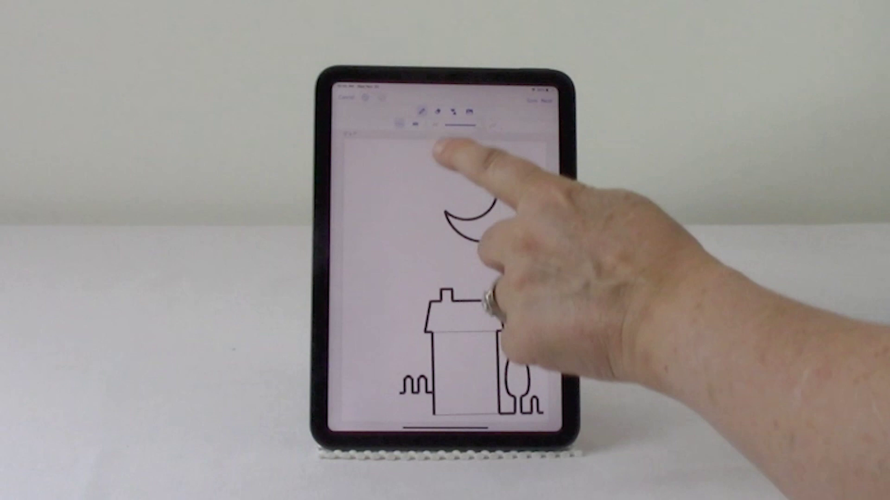
# Add a star from the basic shapes and place it left of the moon.
pyautogui.click(452, 108)
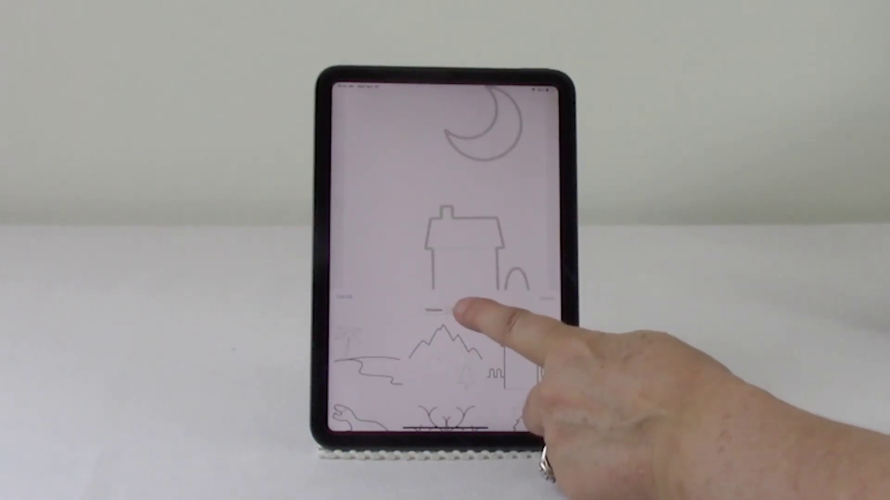
pyautogui.click(458, 310)
pyautogui.scroll(-2, 522, 390)
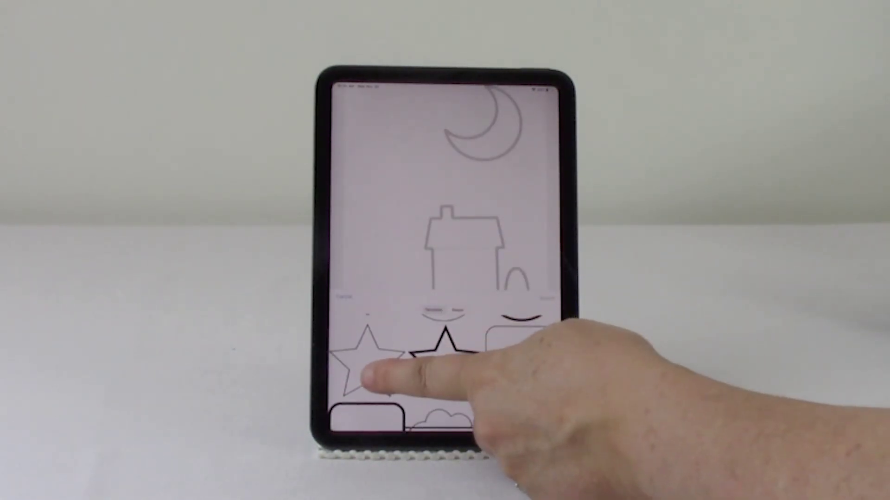
pyautogui.click(376, 358)
pyautogui.click(545, 296)
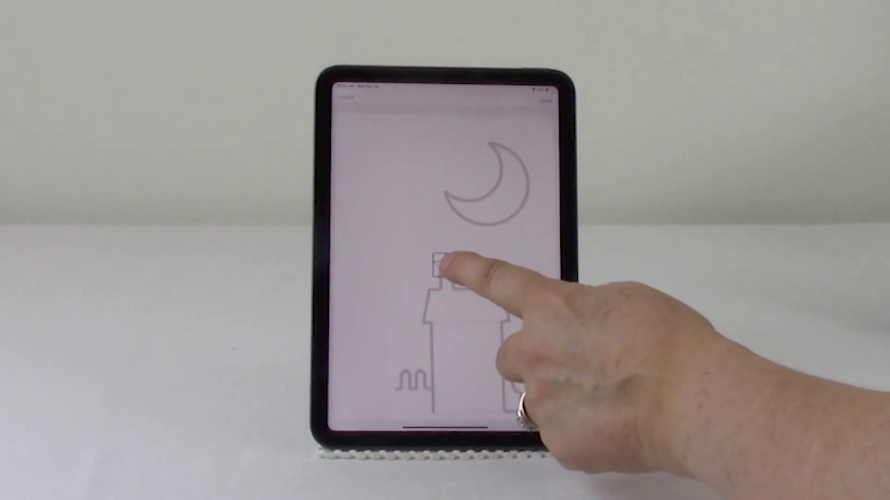
pyautogui.moveTo(441, 264)
pyautogui.mouseDown()
pyautogui.moveTo(393, 221)
pyautogui.moveTo(345, 206)
pyautogui.mouseUp()
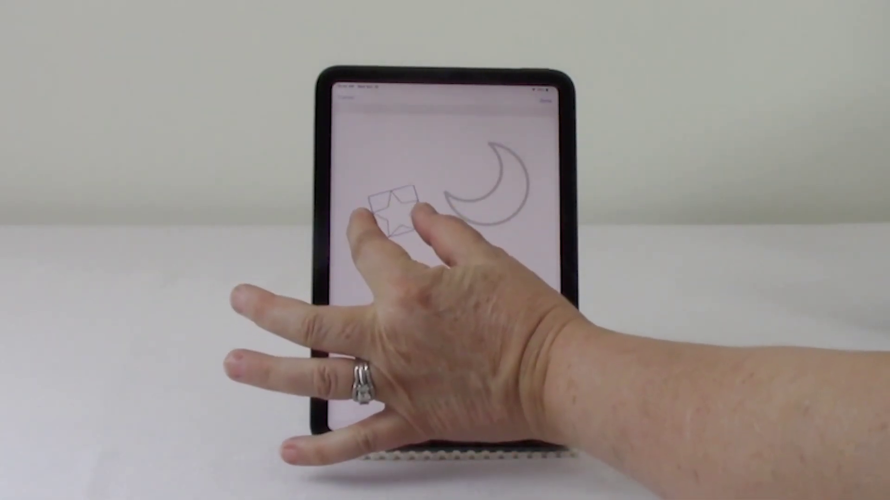
pyautogui.click(546, 100)
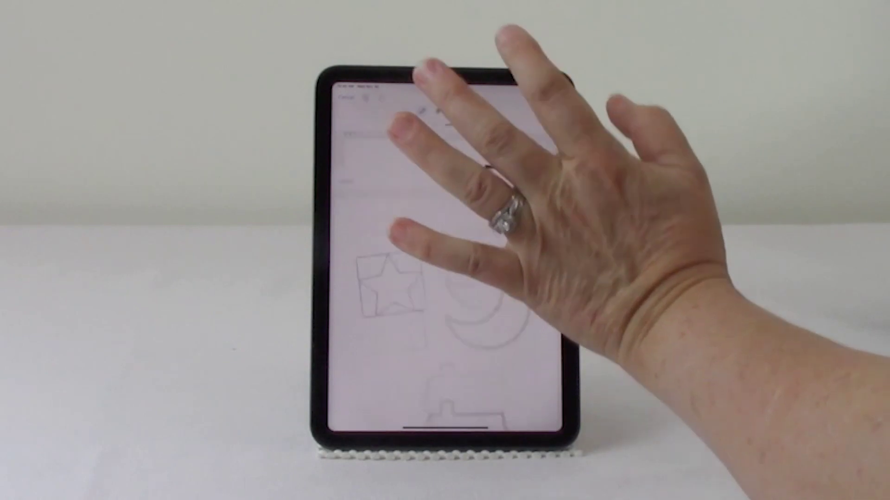